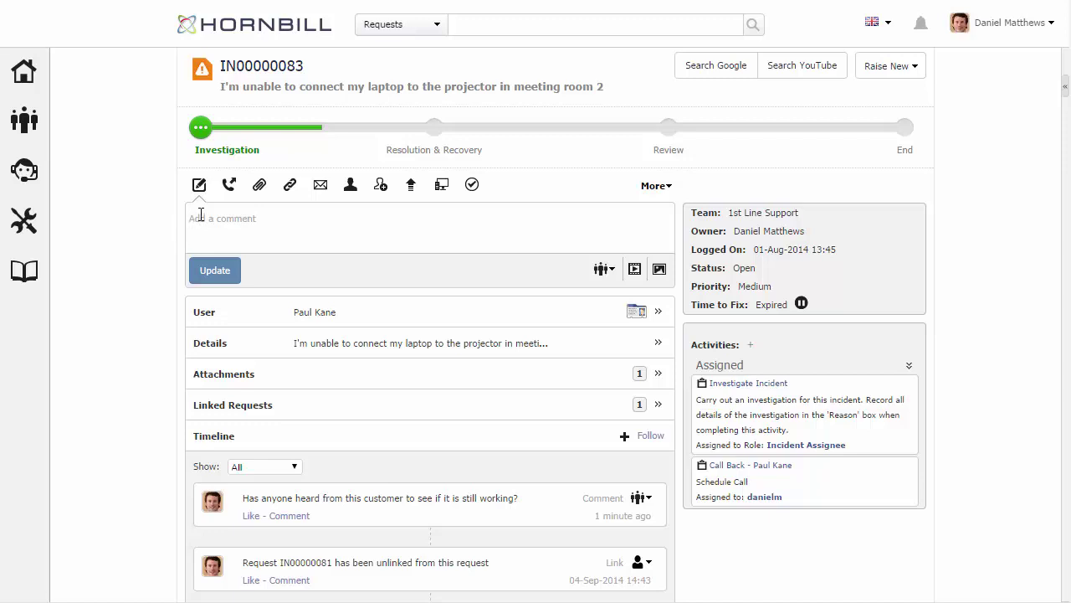
Step: Set the new comment's visibility to Customer, then glance over the Link, Email and Asset panels
left_click(608, 271)
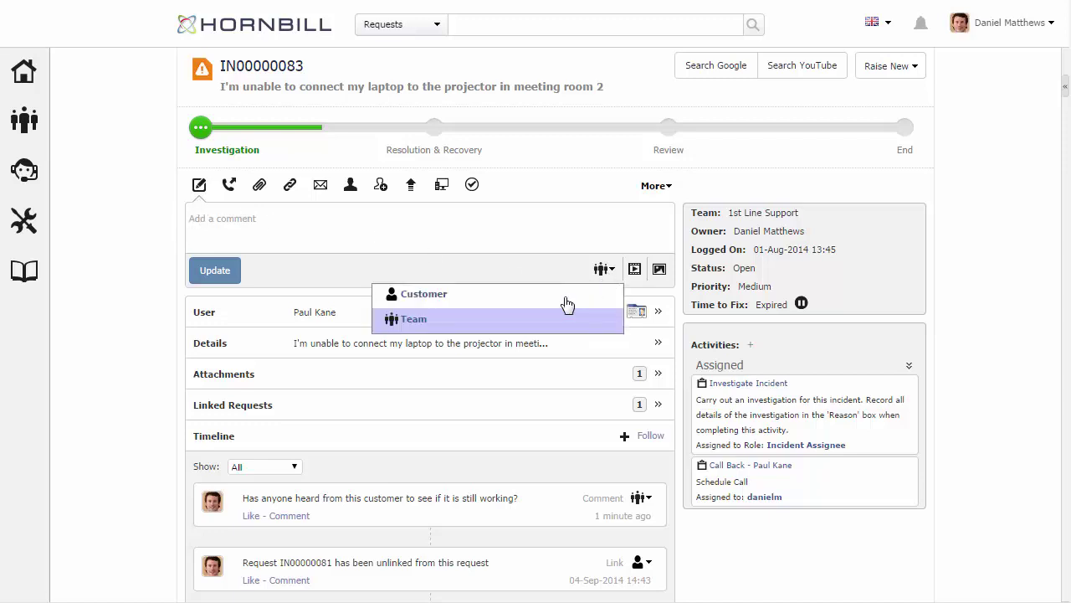
left_click(425, 296)
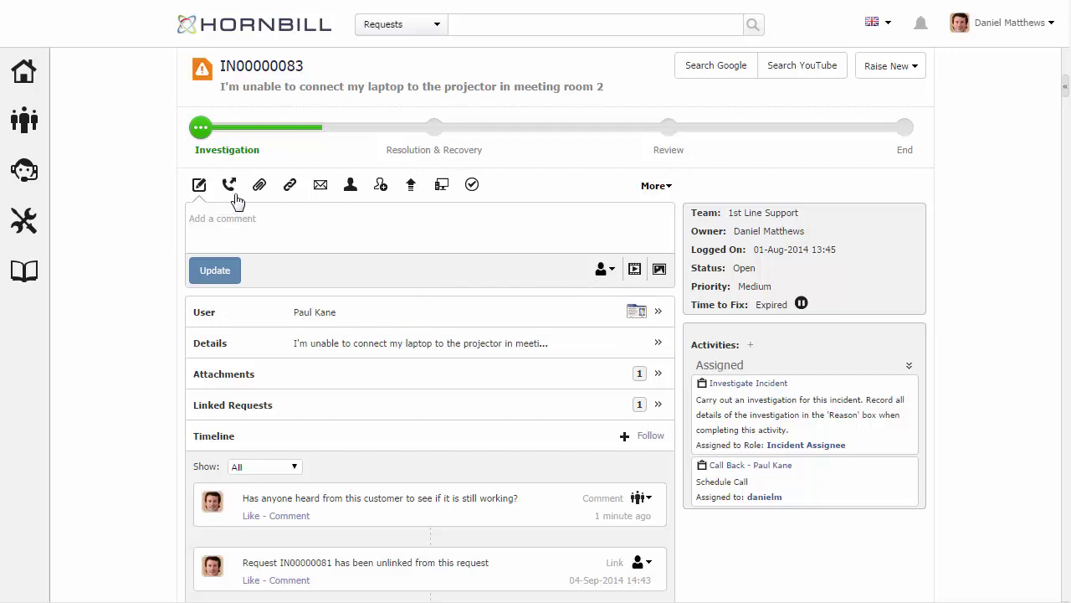
left_click(289, 189)
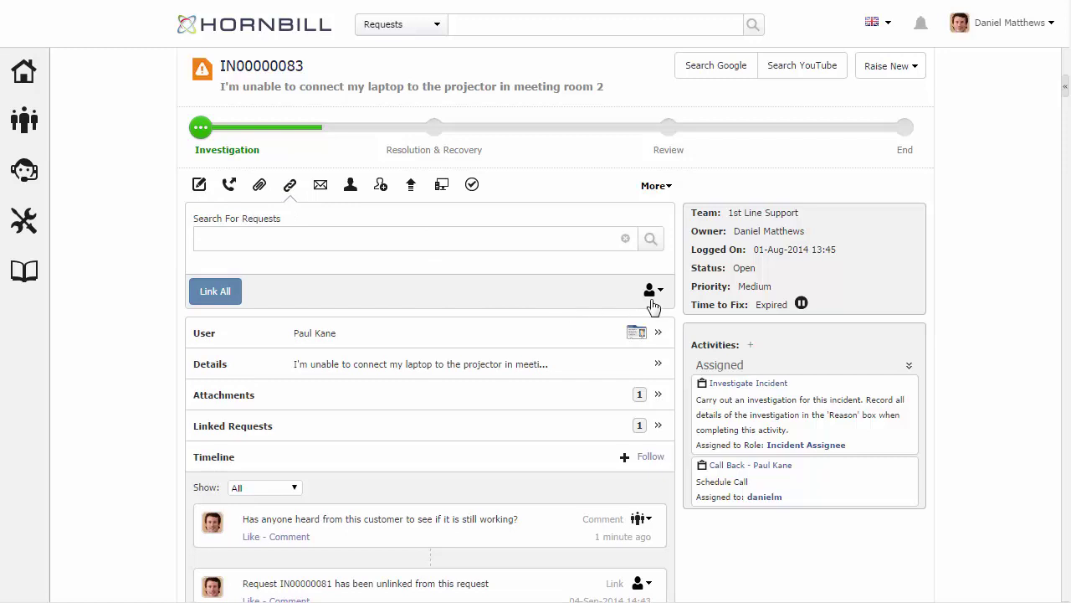
left_click(321, 191)
left_click(442, 188)
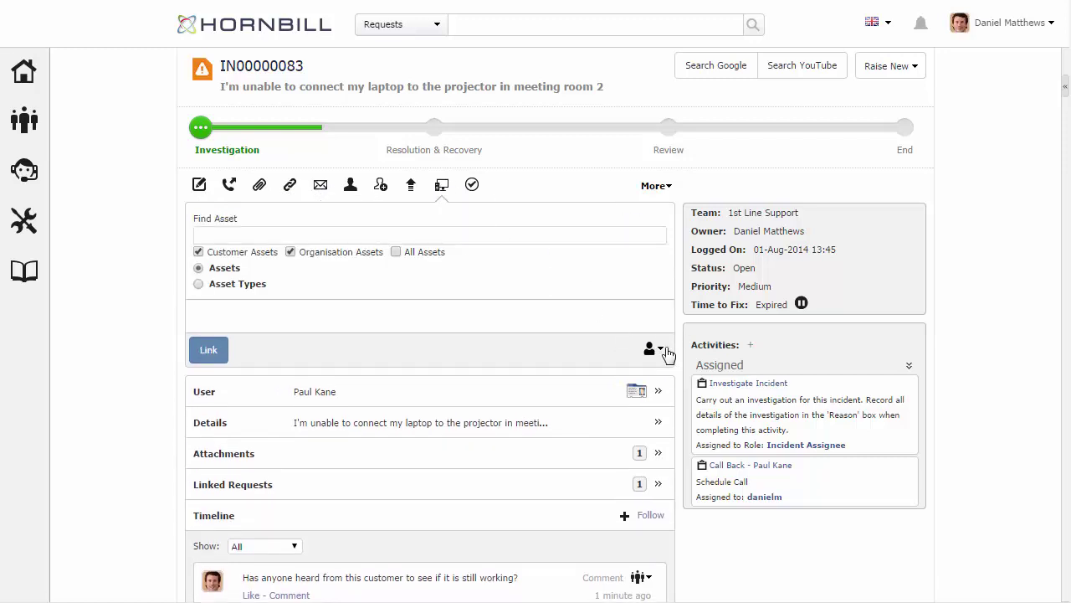
left_click(198, 187)
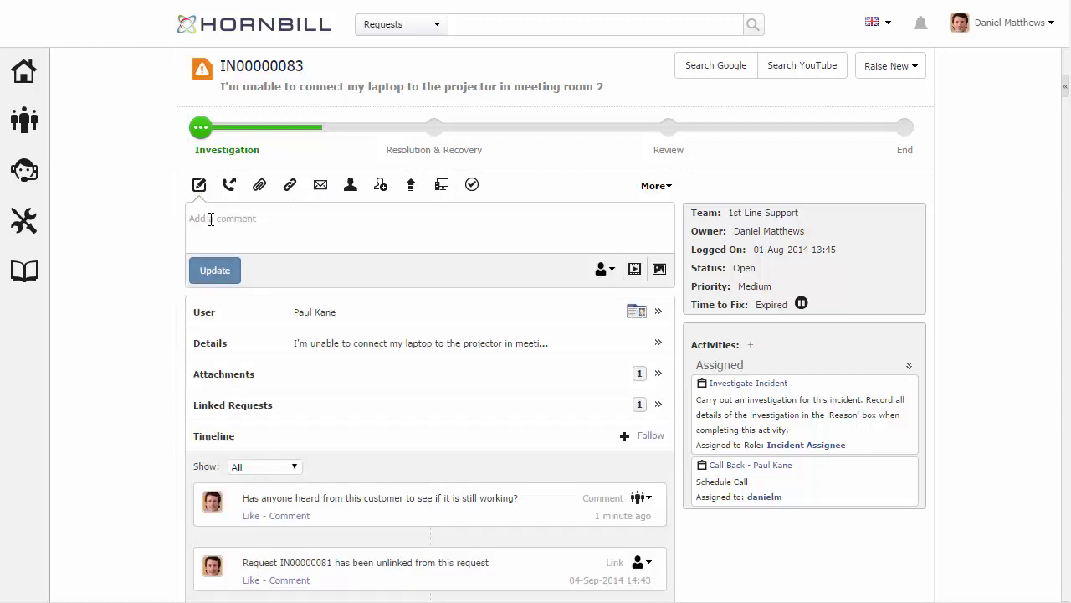
Step: Post a comment greeting the customer and hoping everything is still working
type("Hi Paul.  I hope that all is still working ok")
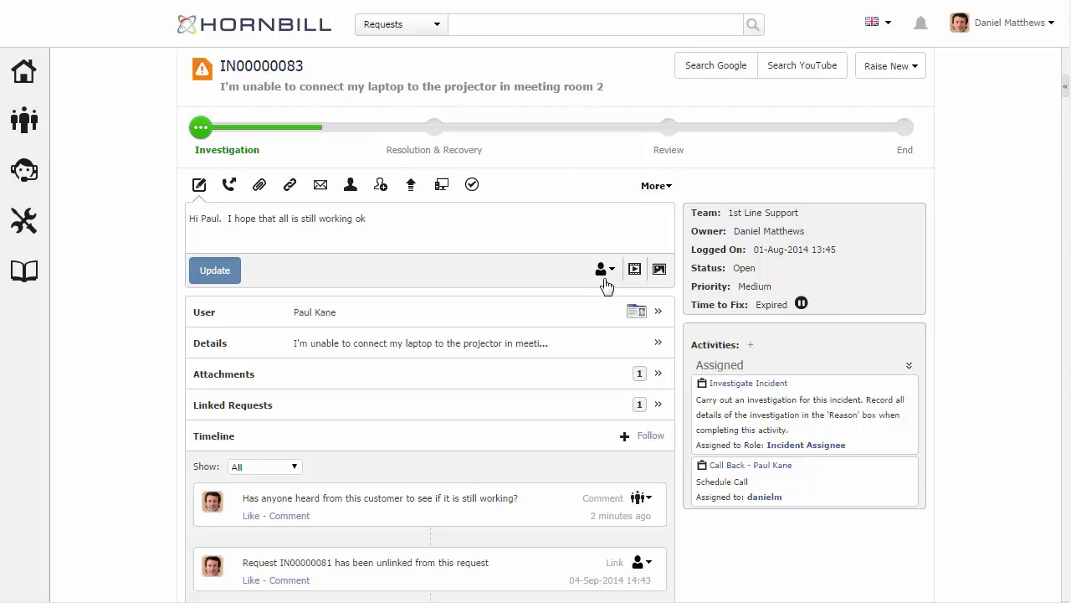
left_click(223, 273)
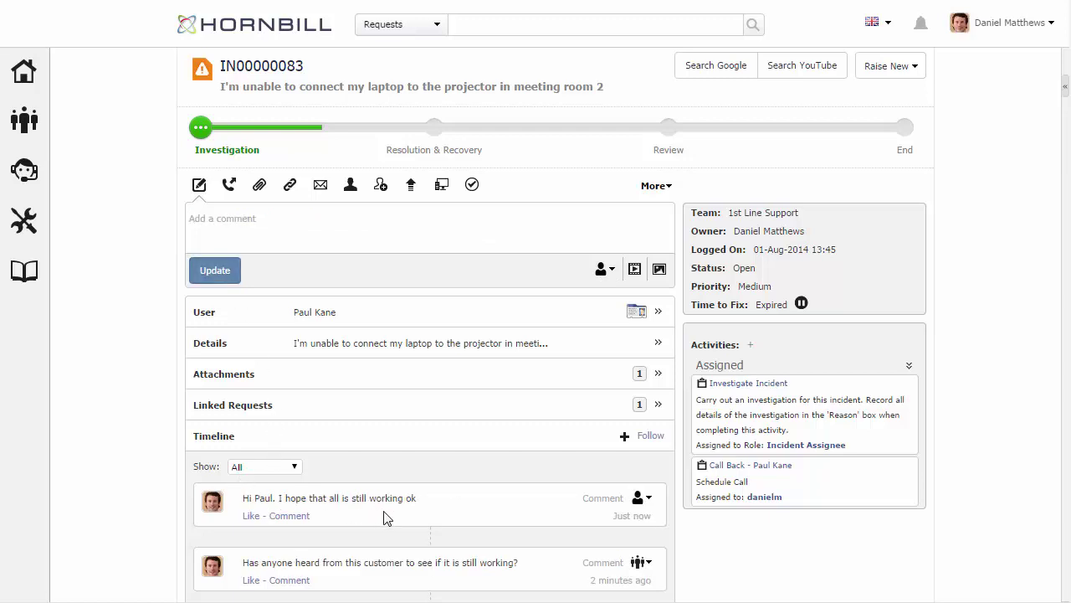
Step: Set the 'has been unlinked' timeline entry's visibility to Team
scroll(388, 516, "down", 1)
scroll(388, 505, "down", 1)
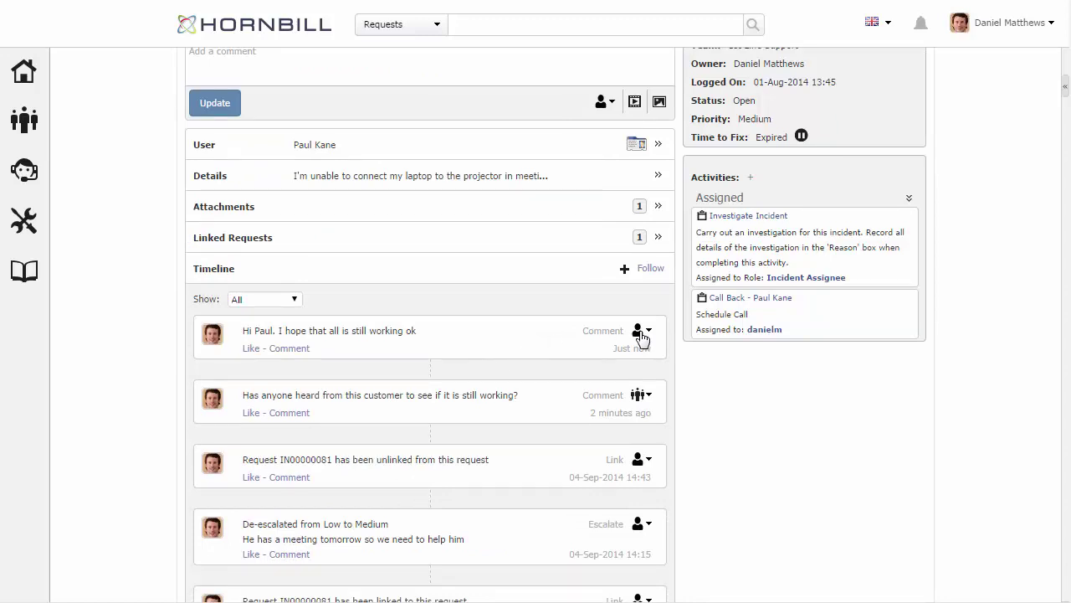
left_click(646, 400)
left_click(642, 465)
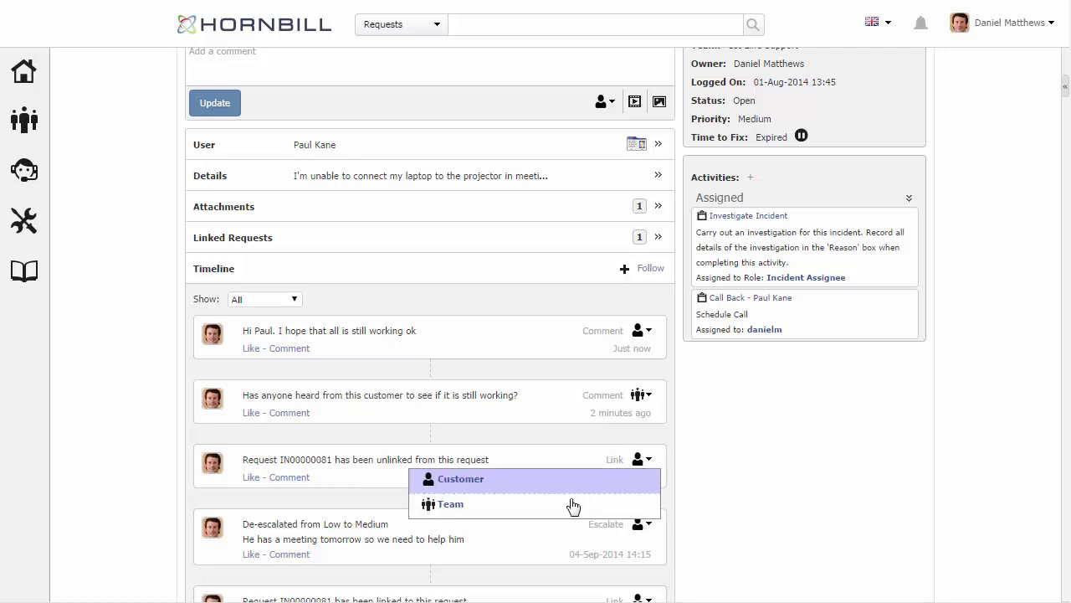
left_click(540, 507)
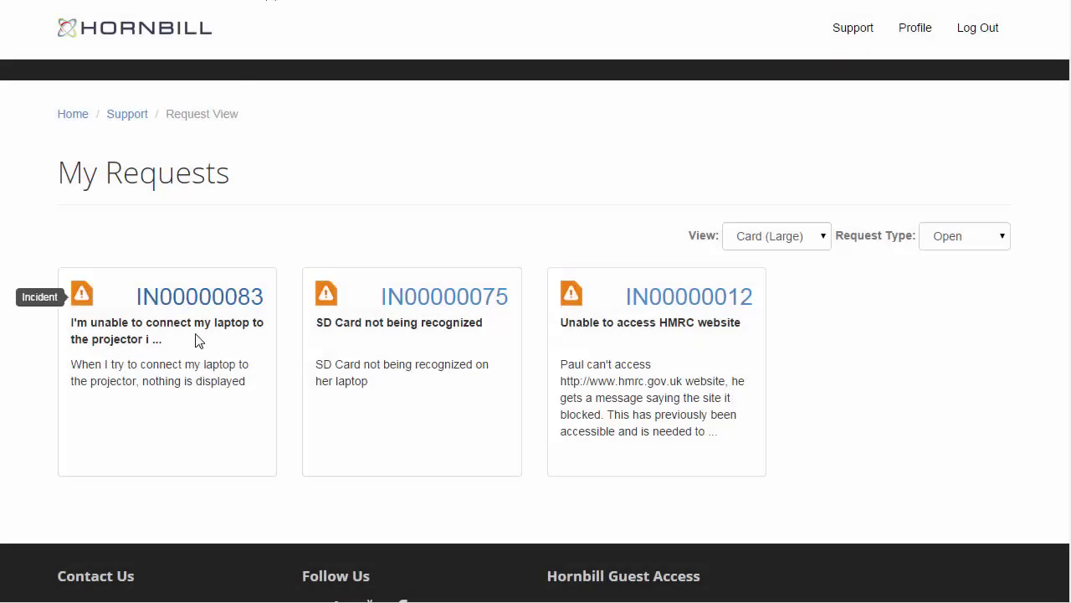
Step: Open IN00000083 in the guest portal and scroll through its timeline posts
left_click(178, 308)
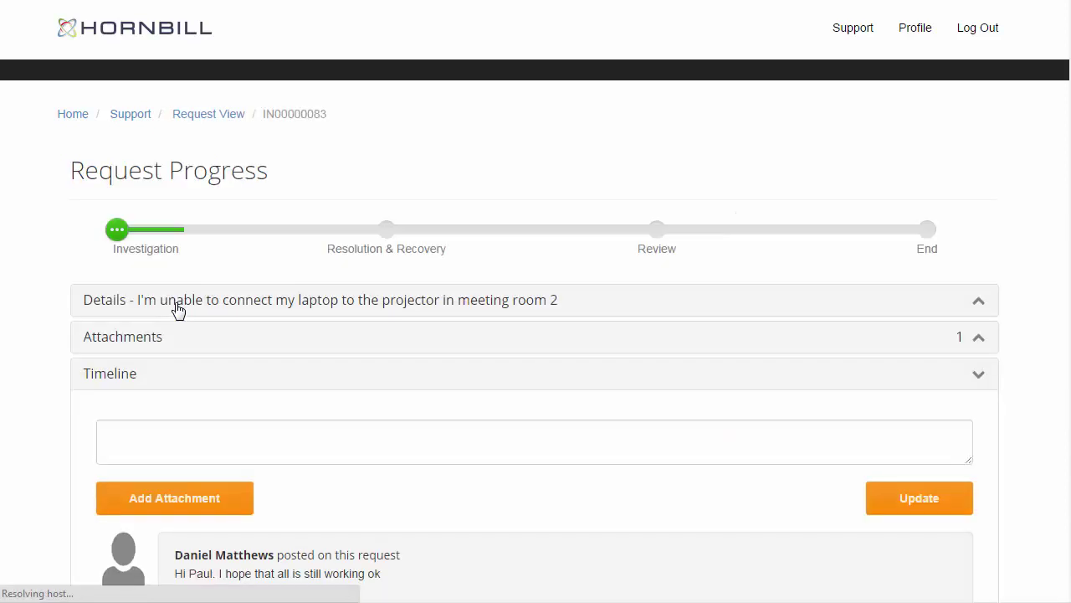
scroll(180, 310, "down", 3)
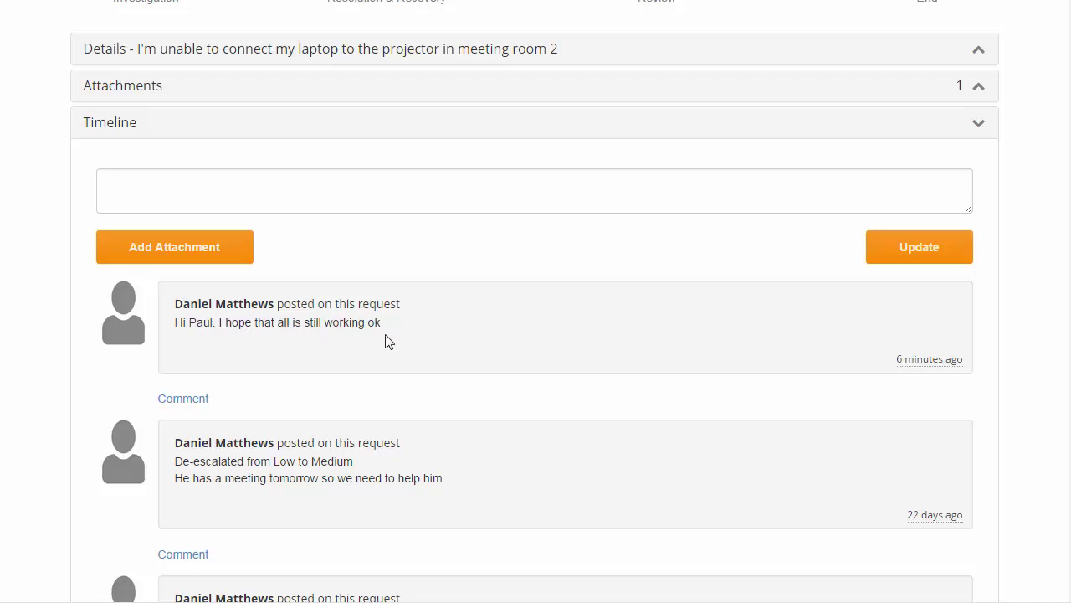
scroll(387, 339, "down", 2)
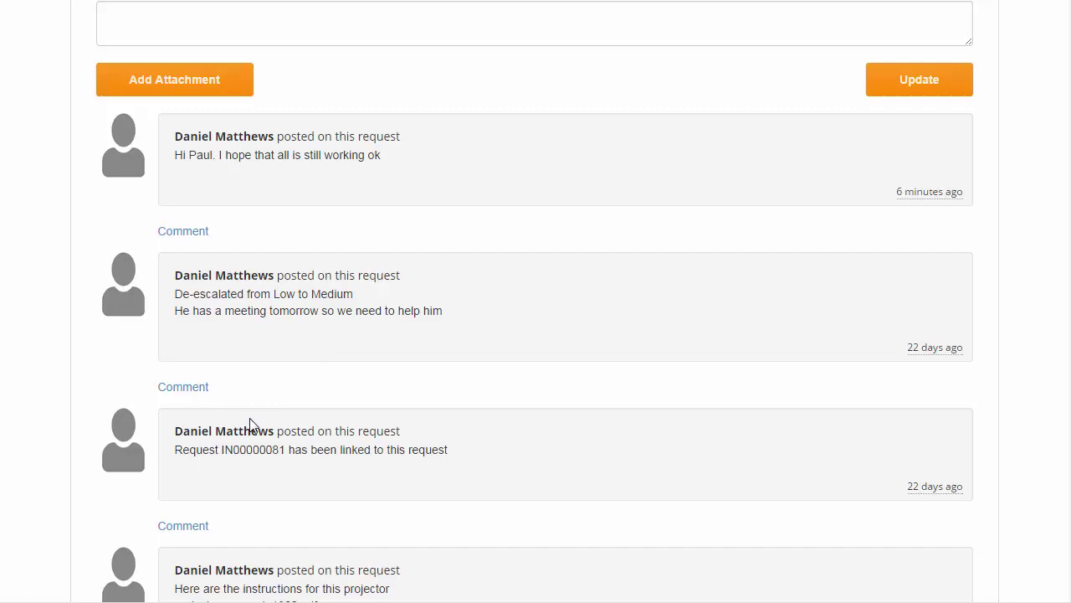
scroll(248, 423, "down", 2)
scroll(293, 404, "down", 2)
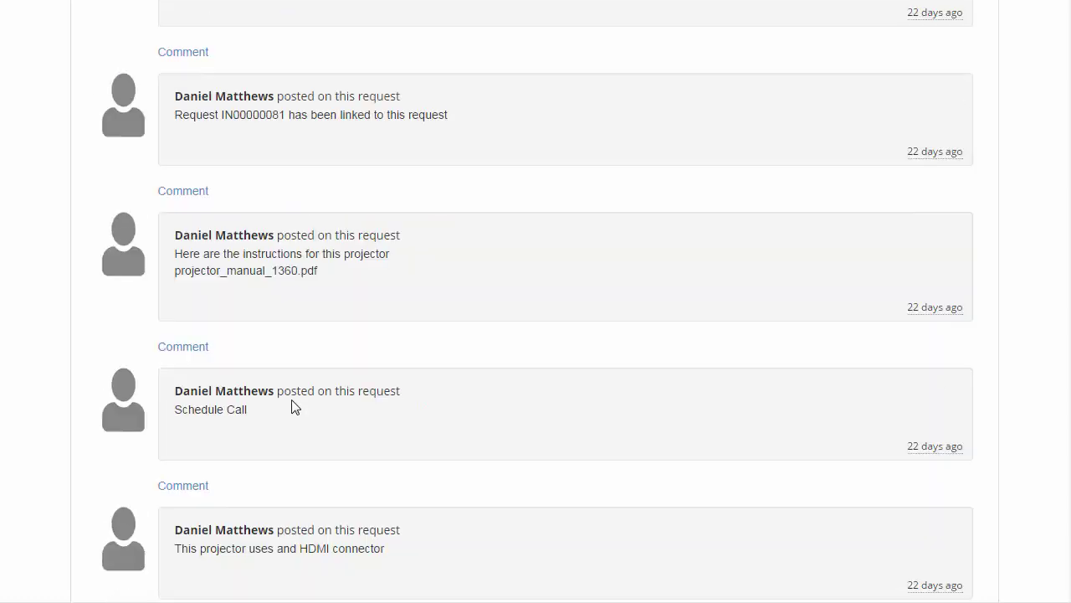
scroll(293, 399, "down", 6)
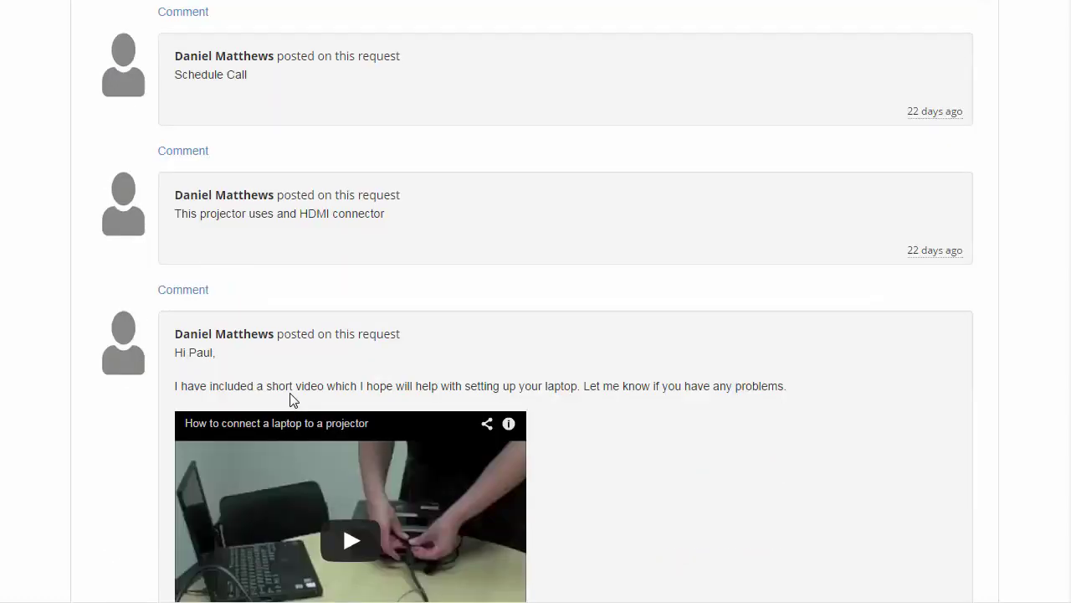
scroll(331, 378, "up", 6)
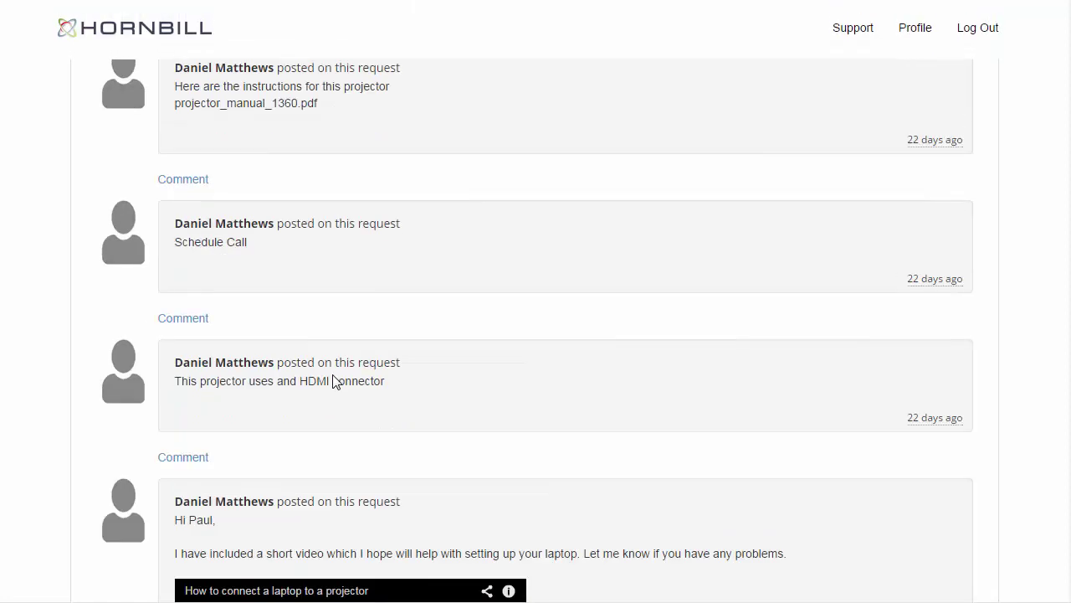
scroll(332, 379, "up", 3)
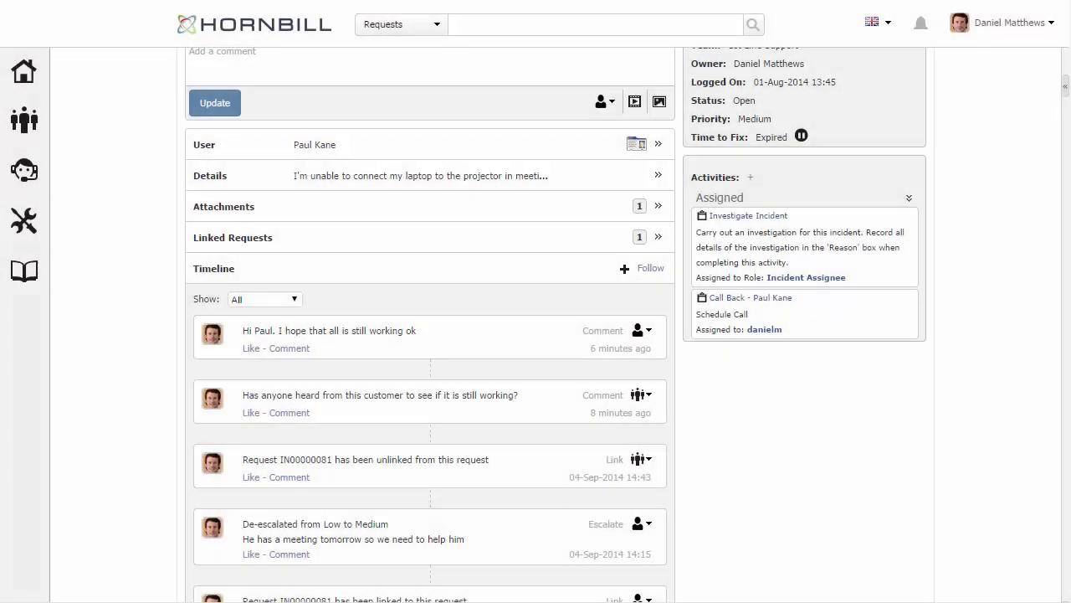
Step: Make the De-escalated and linked-request timeline entries visible to the team only
scroll(369, 394, "down", 3)
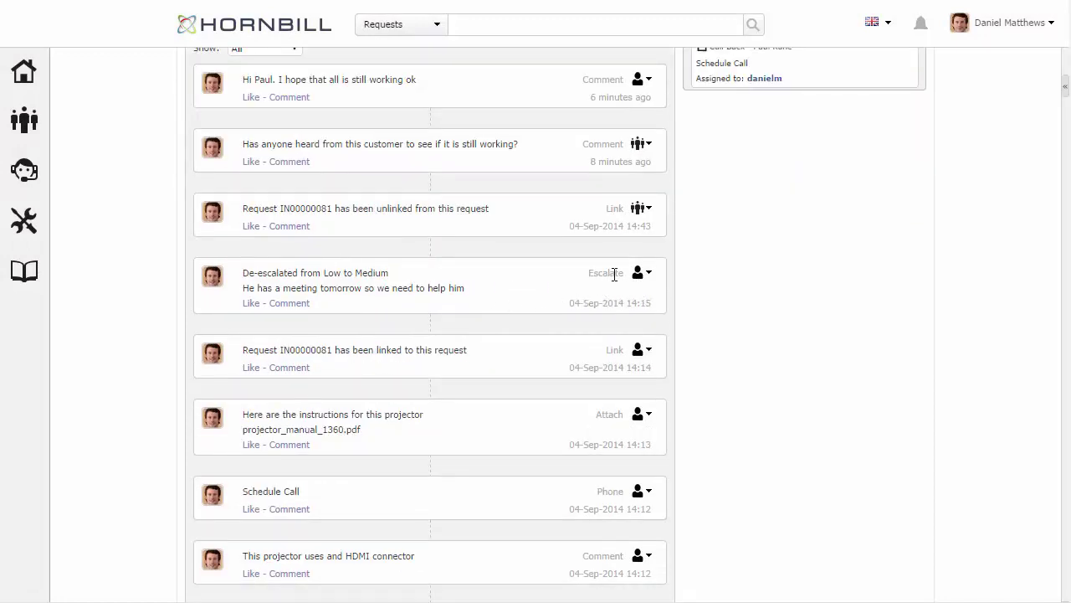
left_click(640, 276)
left_click(596, 323)
left_click(640, 350)
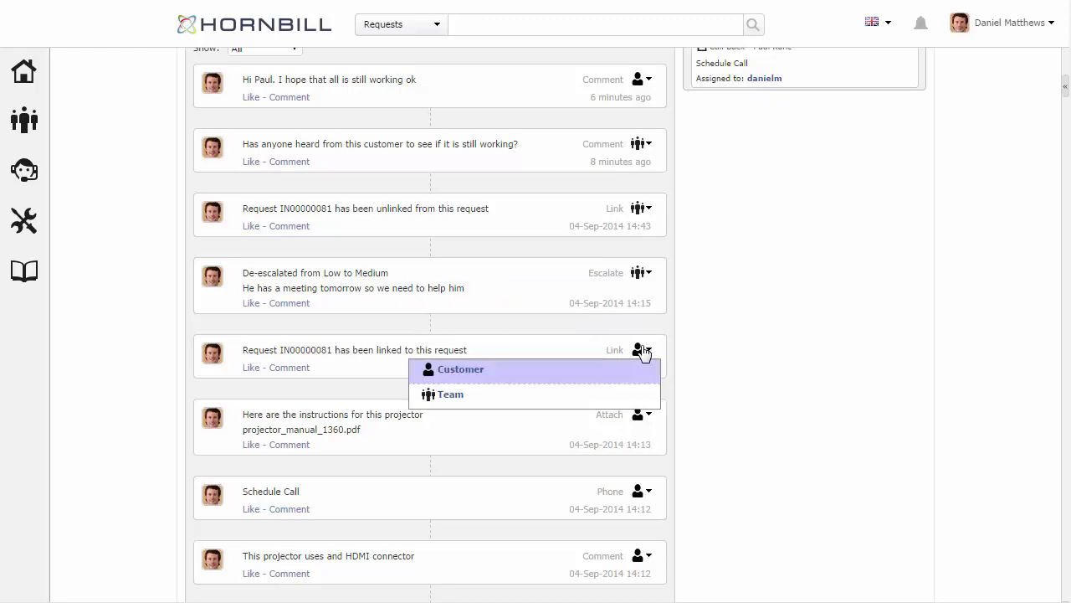
left_click(615, 395)
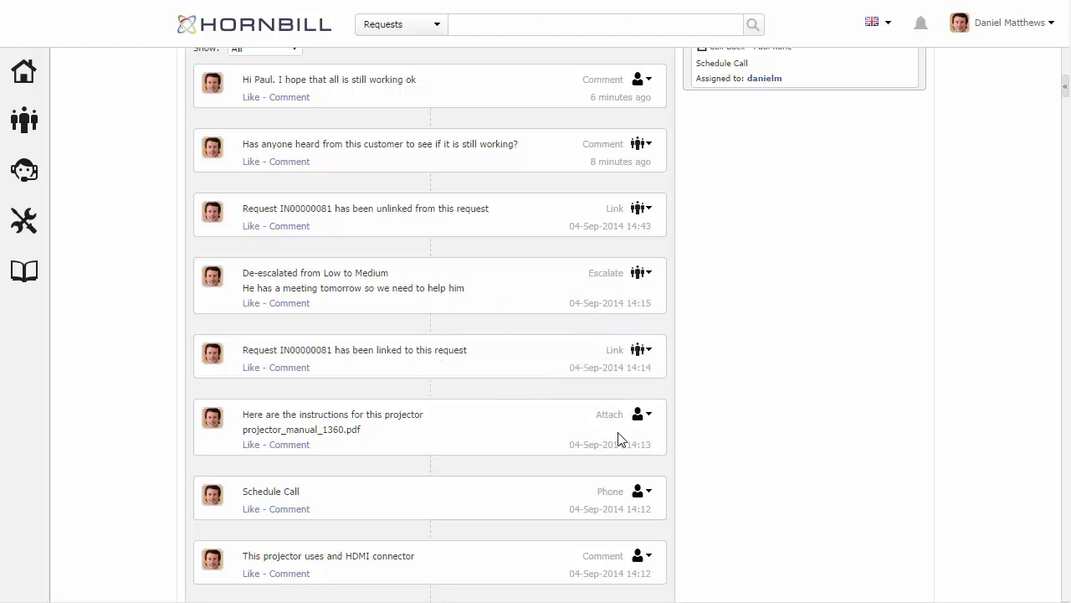
Step: Set the Schedule Call timeline entry's visibility to Team
scroll(423, 445, "down", 1)
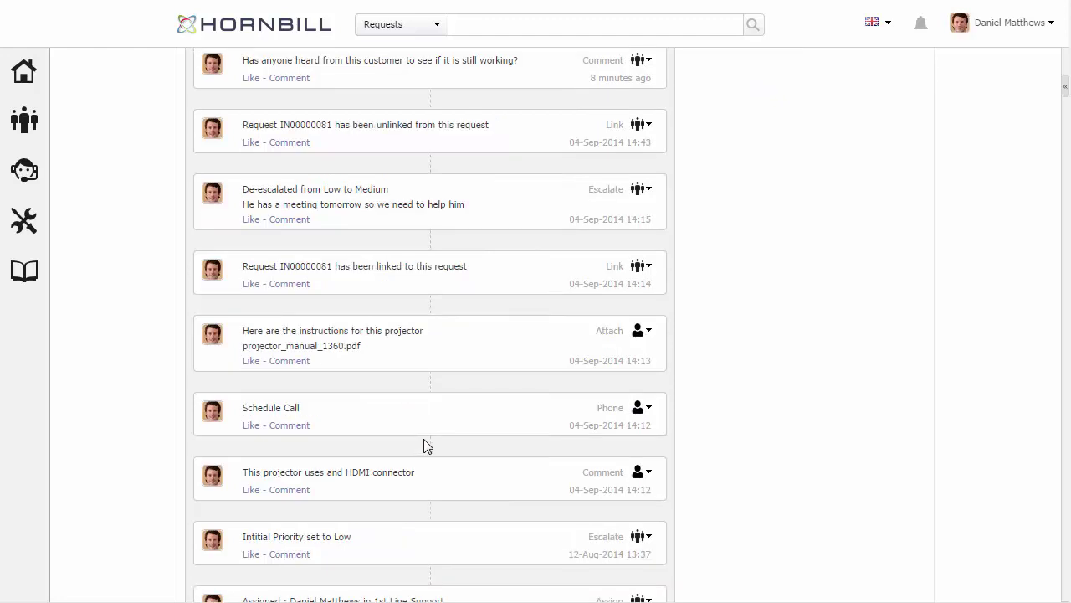
left_click(639, 412)
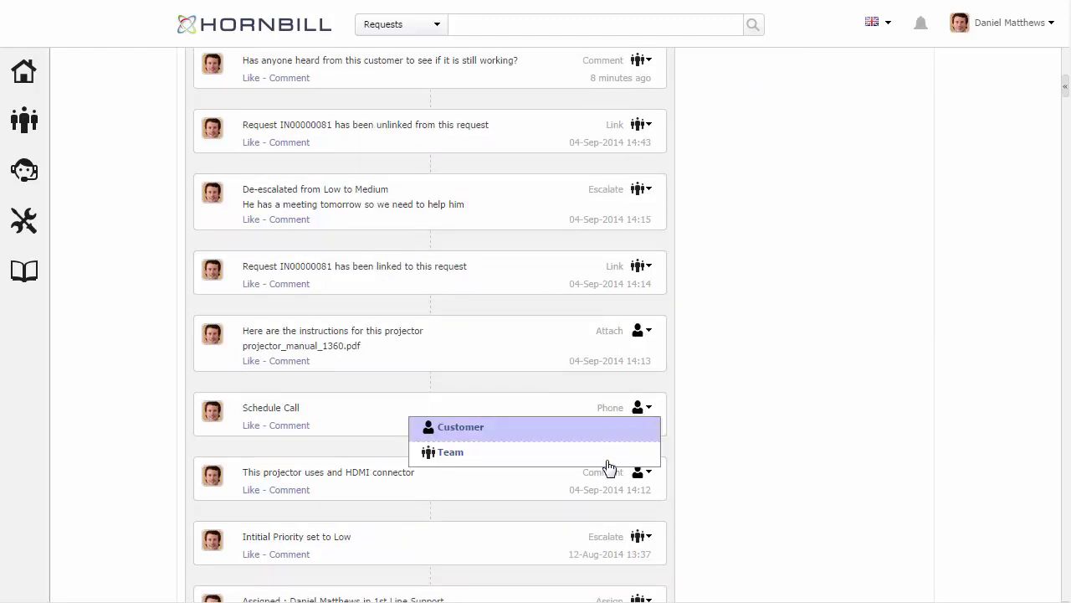
left_click(608, 463)
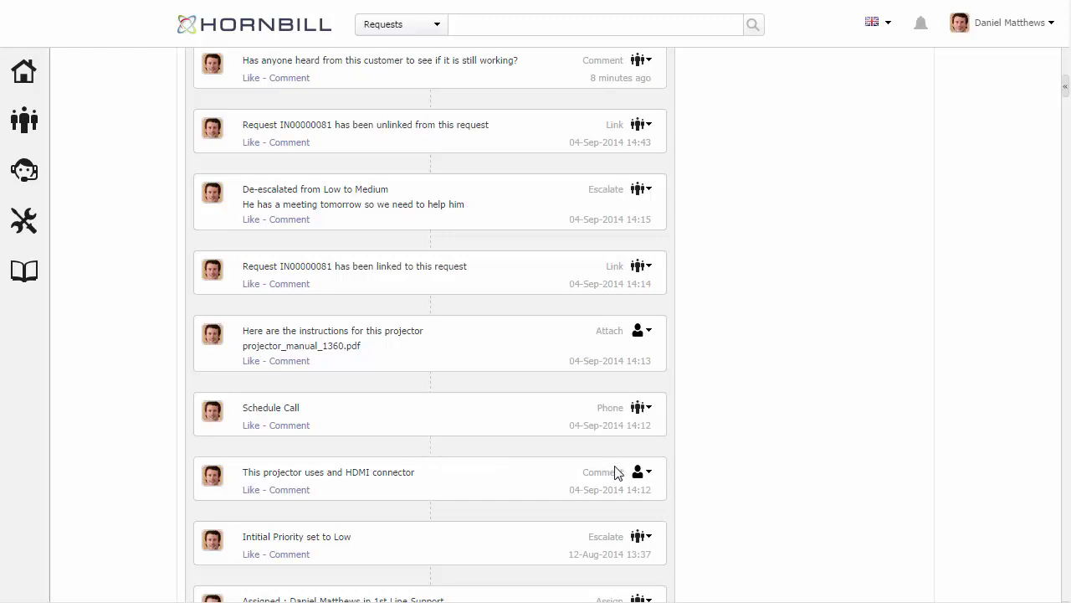
scroll(616, 468, "down", 1)
scroll(616, 468, "down", 1)
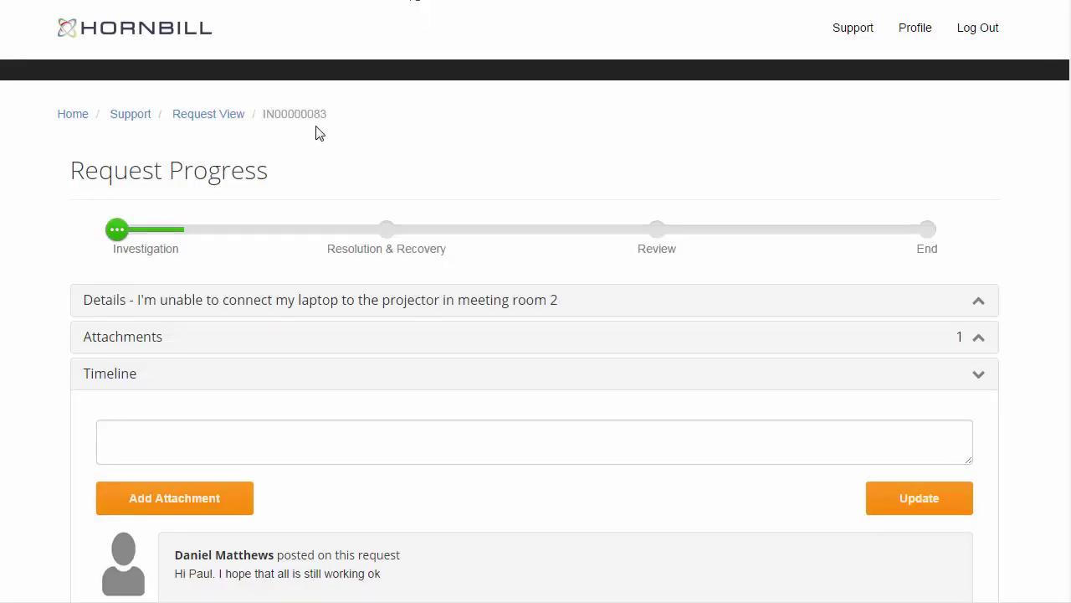
Step: Scroll down IN00000083's portal timeline, which shows only customer-visible posts
scroll(296, 395, "down", 5)
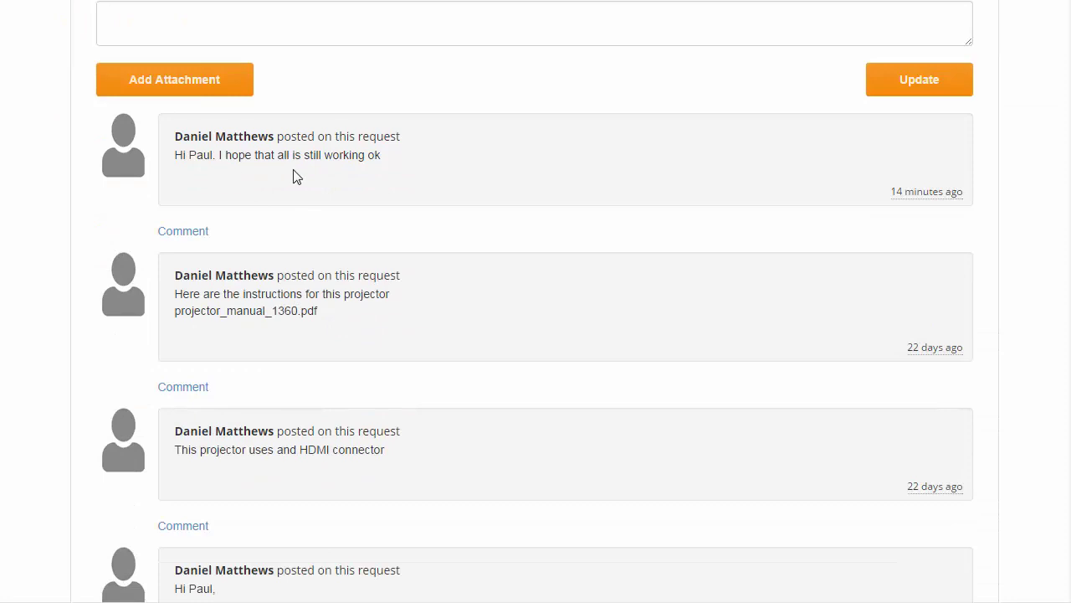
scroll(282, 329, "down", 2)
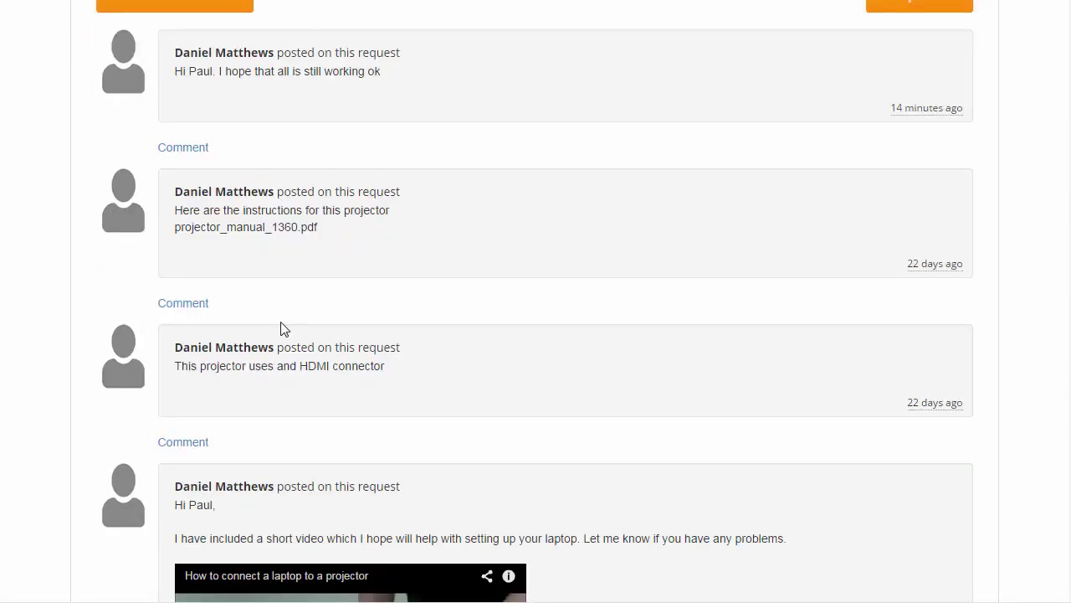
scroll(304, 309, "down", 2)
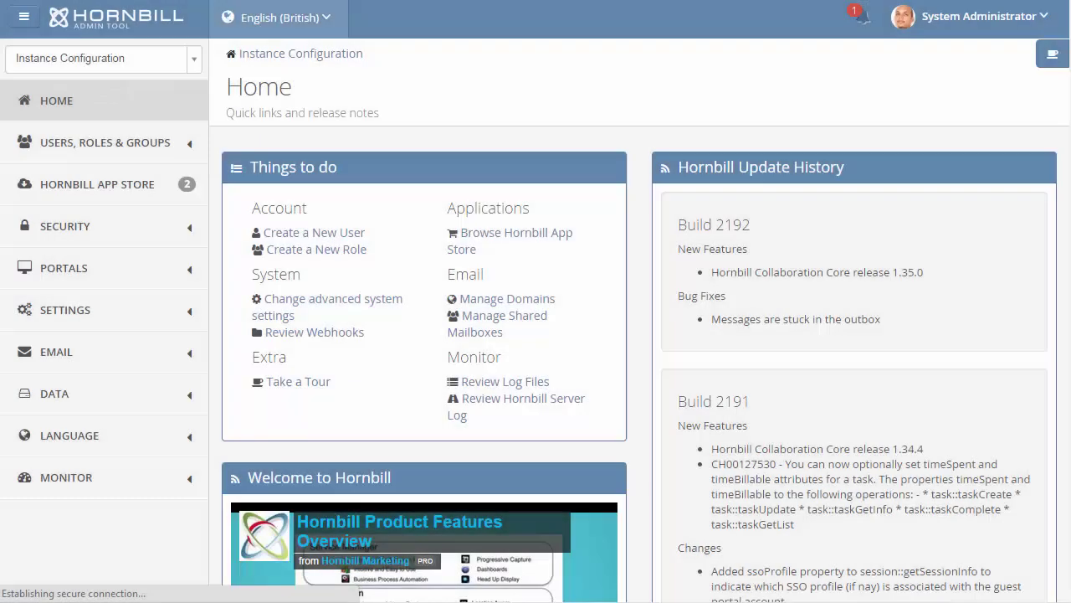
Step: Open Hornbill Service Manager's Application Settings and filter them by 'gu' to reach defaultVisibility
left_click(106, 62)
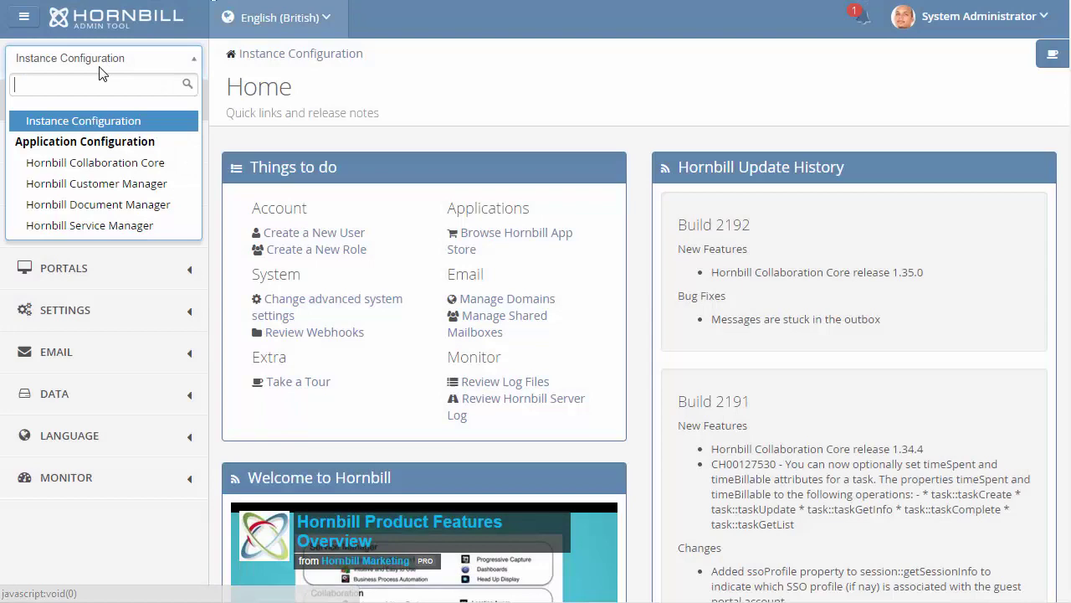
left_click(87, 226)
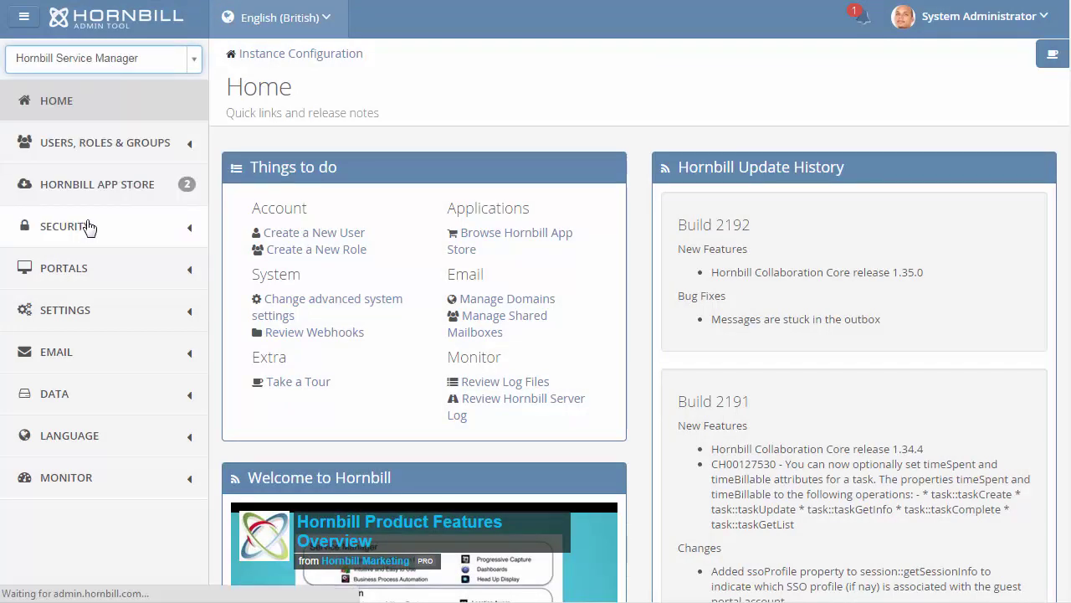
left_click(55, 238)
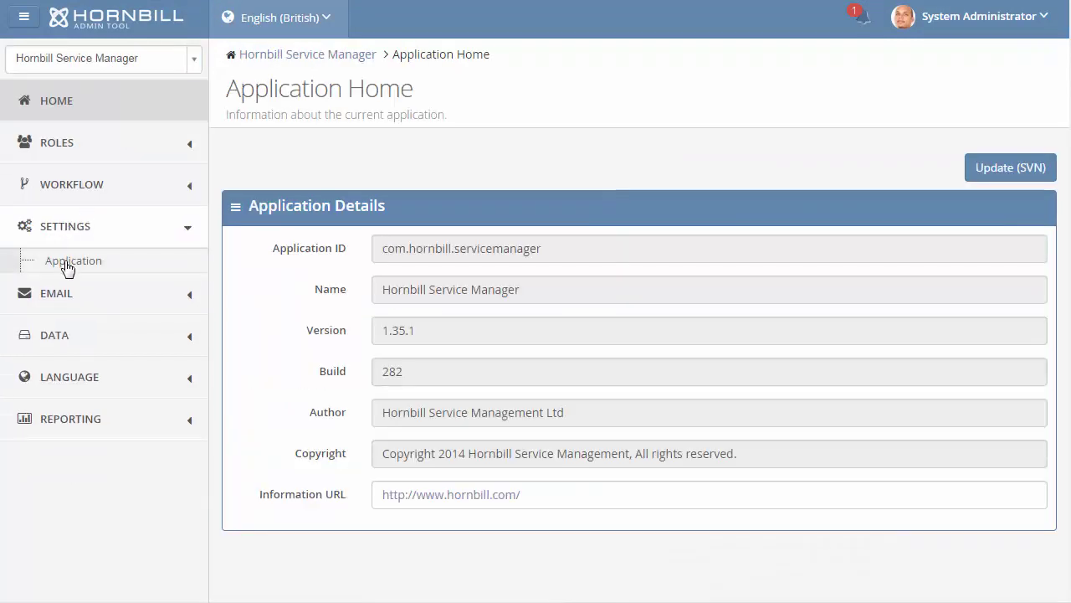
left_click(69, 264)
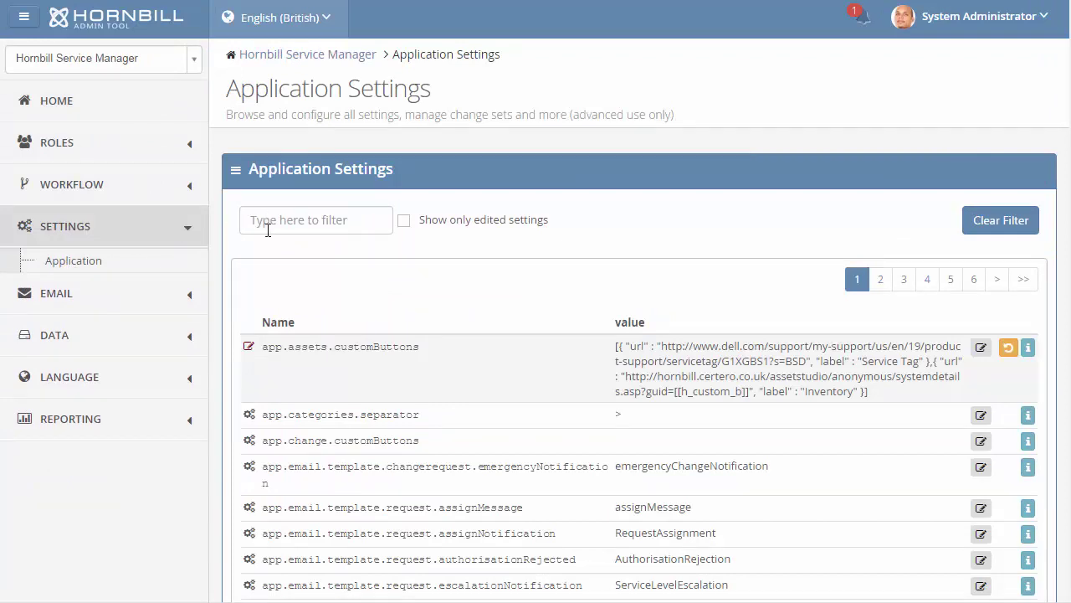
left_click(269, 230)
type("guest")
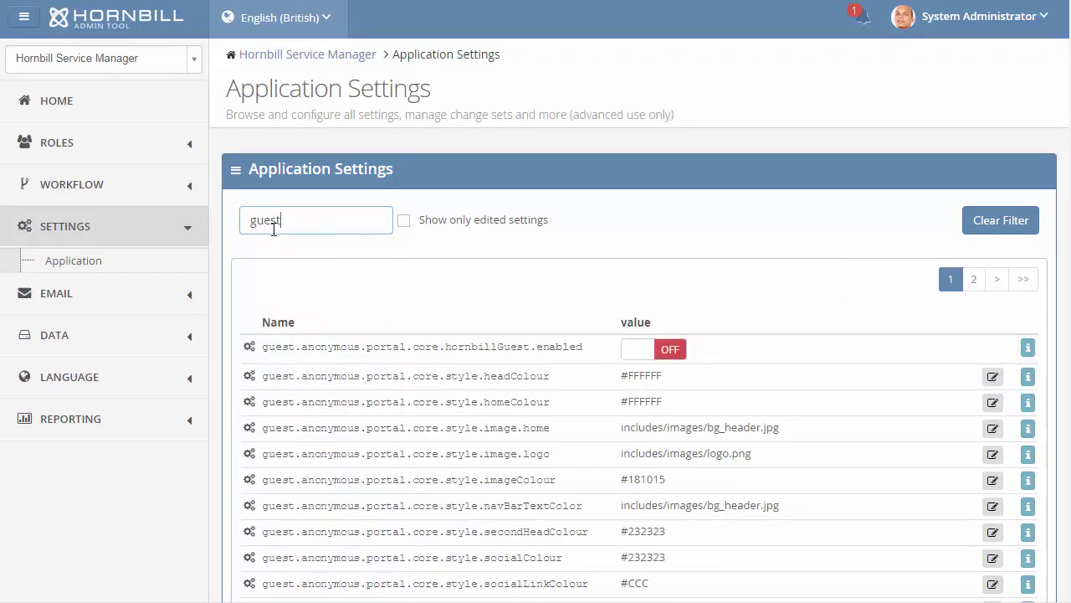
scroll(406, 378, "down", 4)
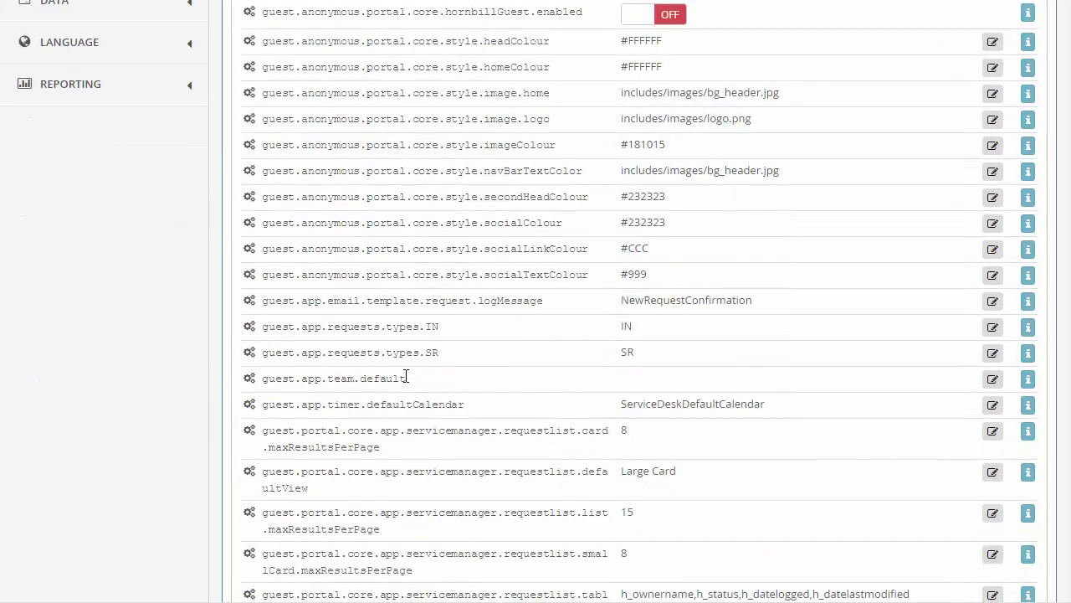
scroll(403, 374, "down", 3)
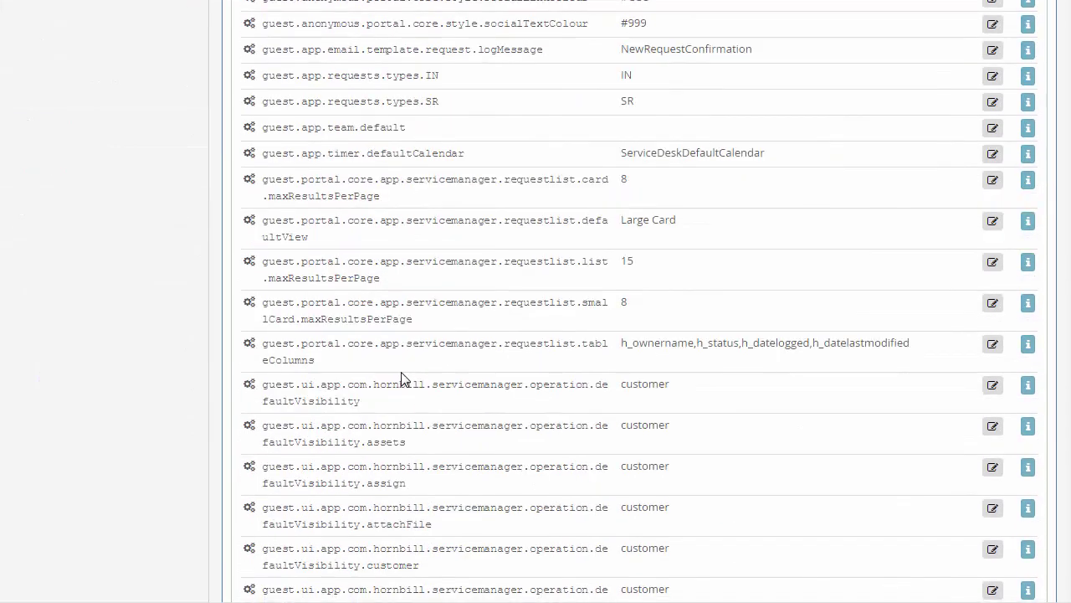
Step: Change defaultVisibility.assets from customer to team
scroll(401, 378, "down", 3)
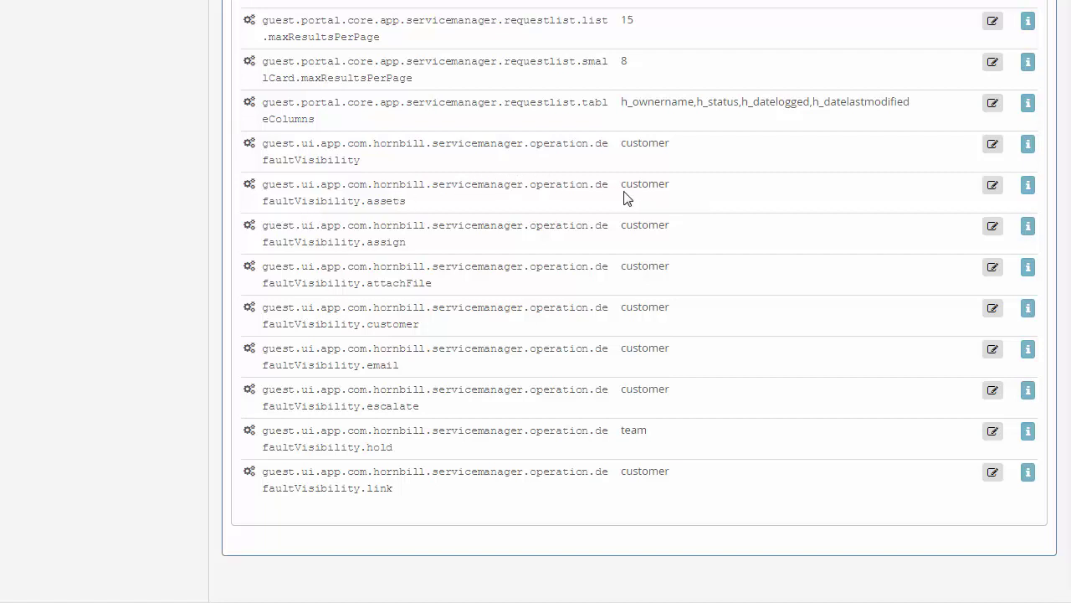
left_click(1030, 190)
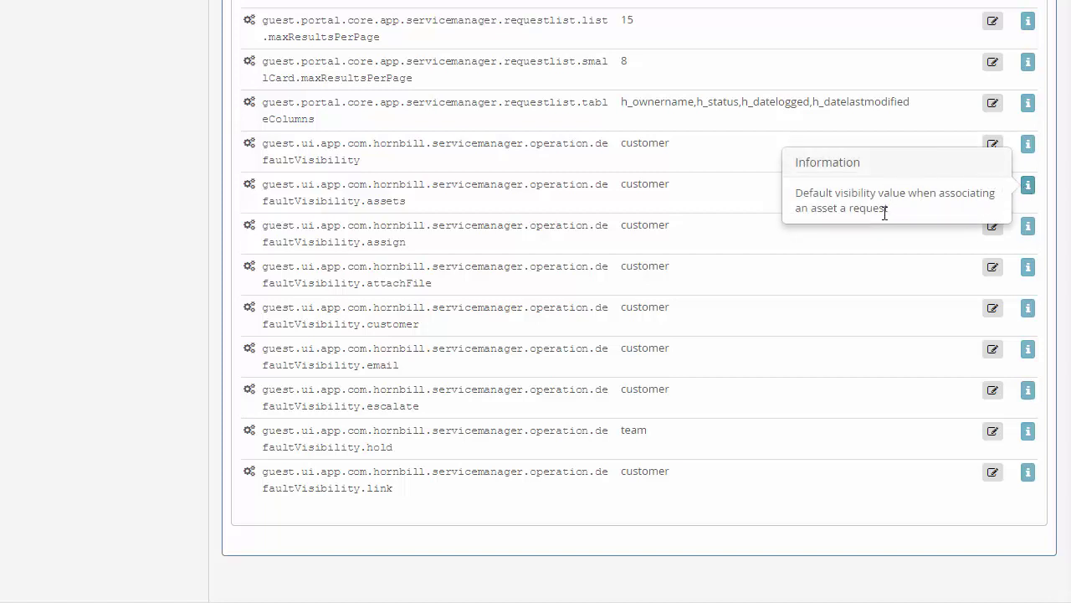
left_click(664, 185)
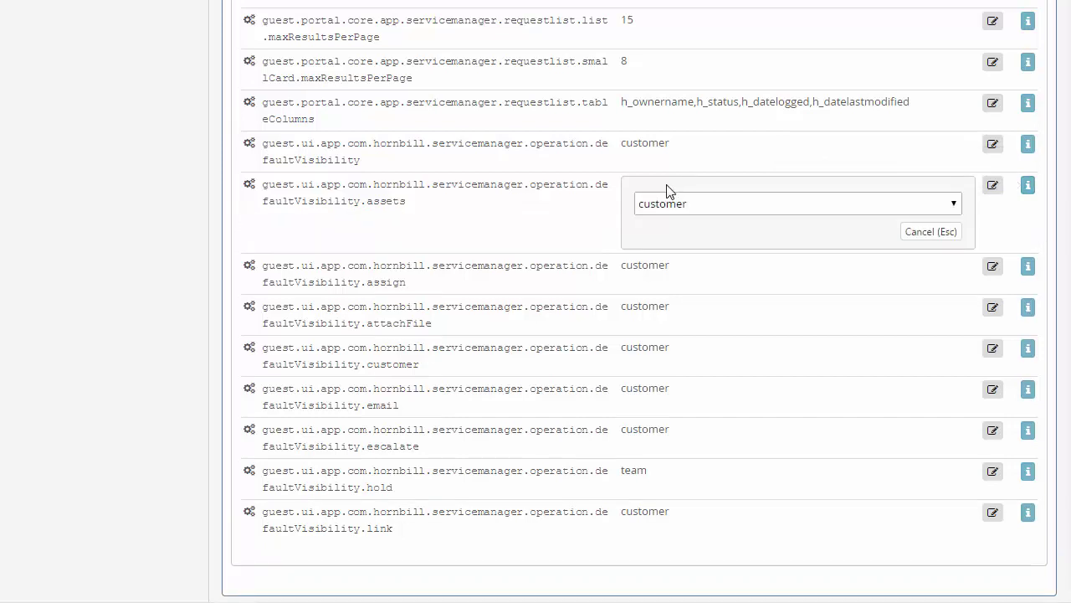
left_click(715, 208)
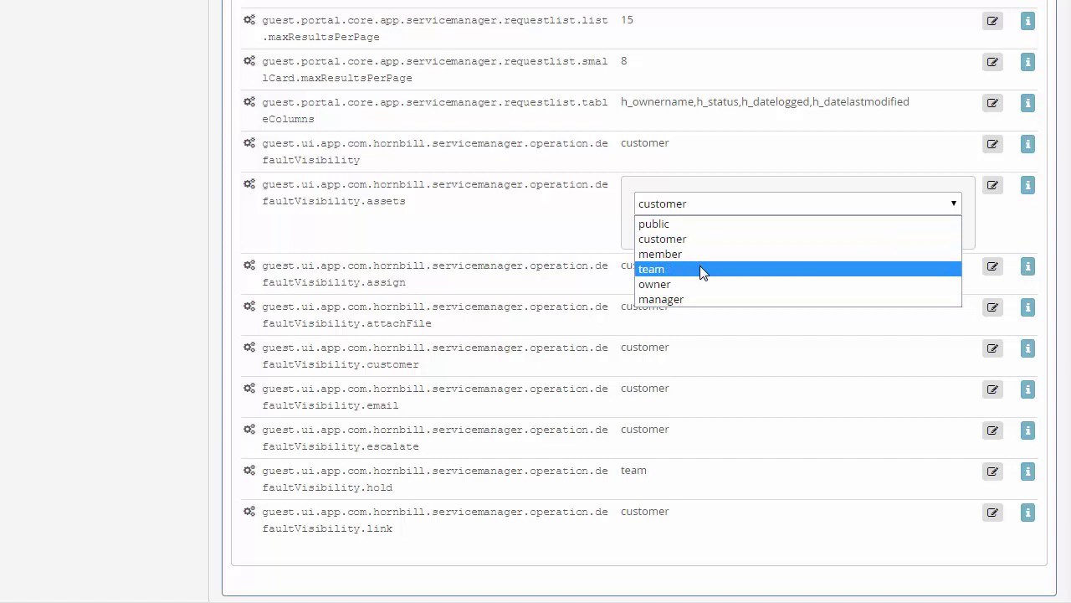
left_click(702, 270)
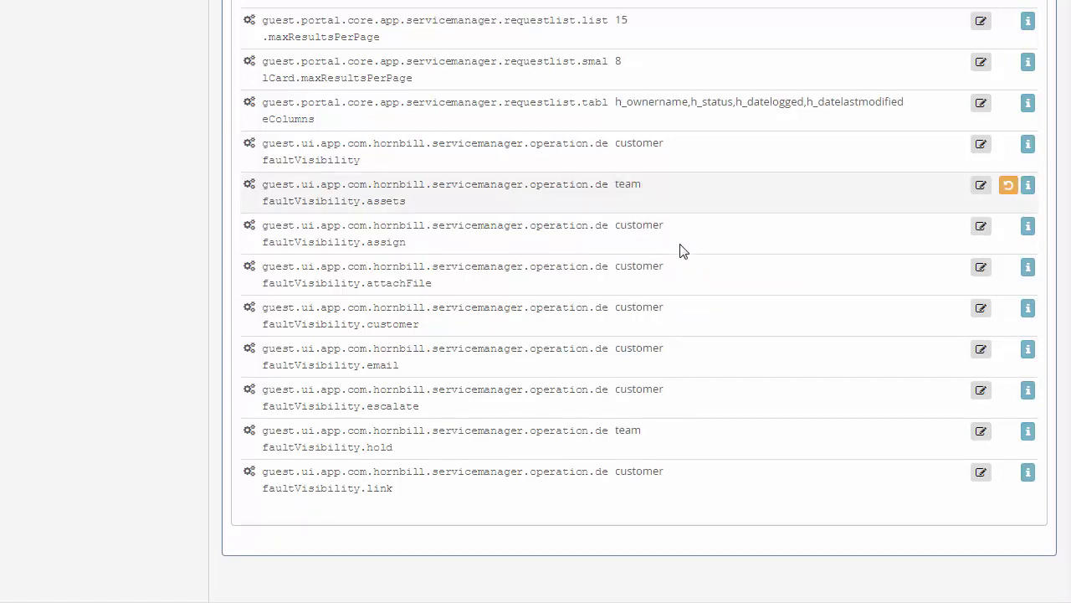
Step: Change defaultVisibility.assign from customer to team
left_click(1030, 227)
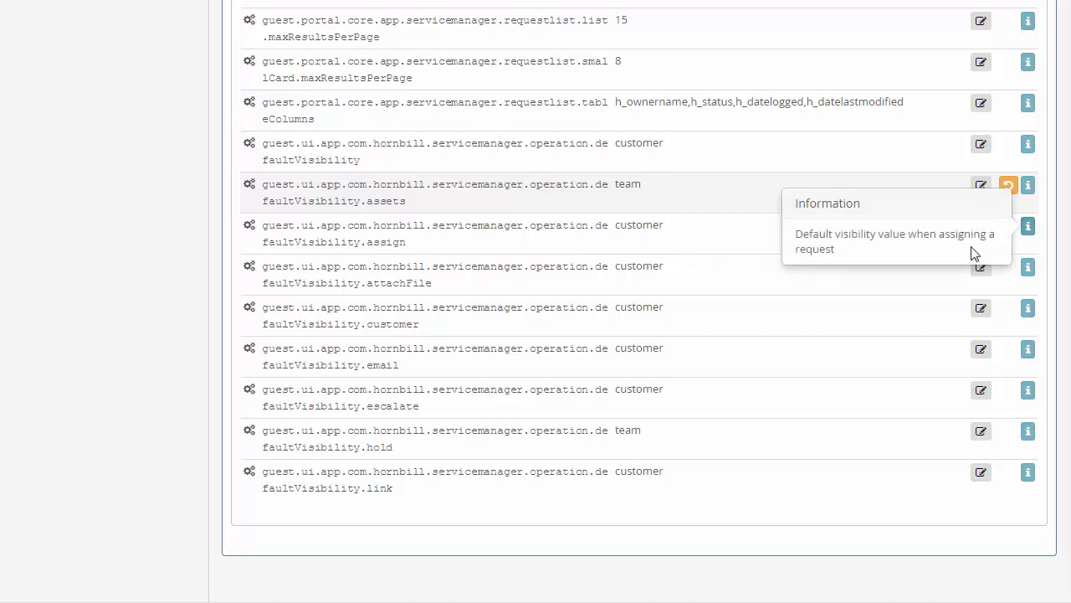
left_click(698, 239)
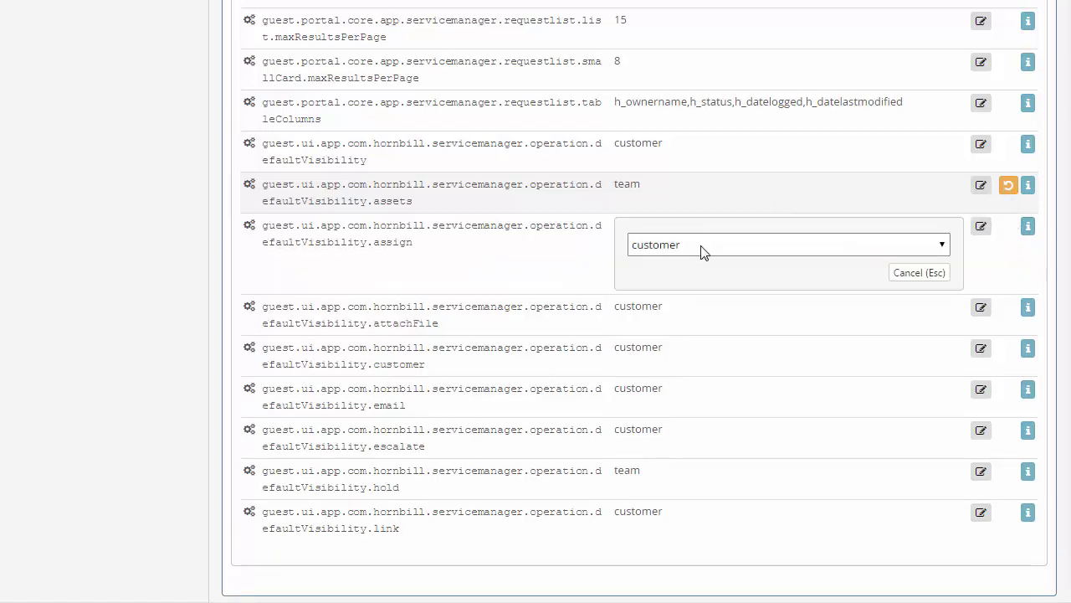
left_click(703, 251)
left_click(699, 310)
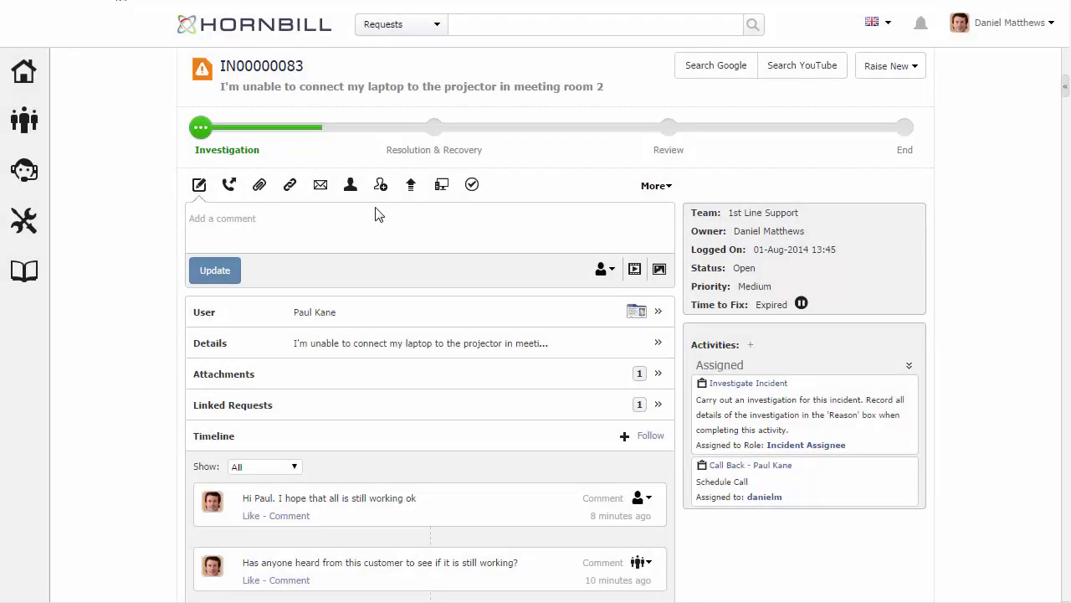
Step: Open IN00000083's Link Asset and Assign forms to confirm both default to team visibility
left_click(440, 186)
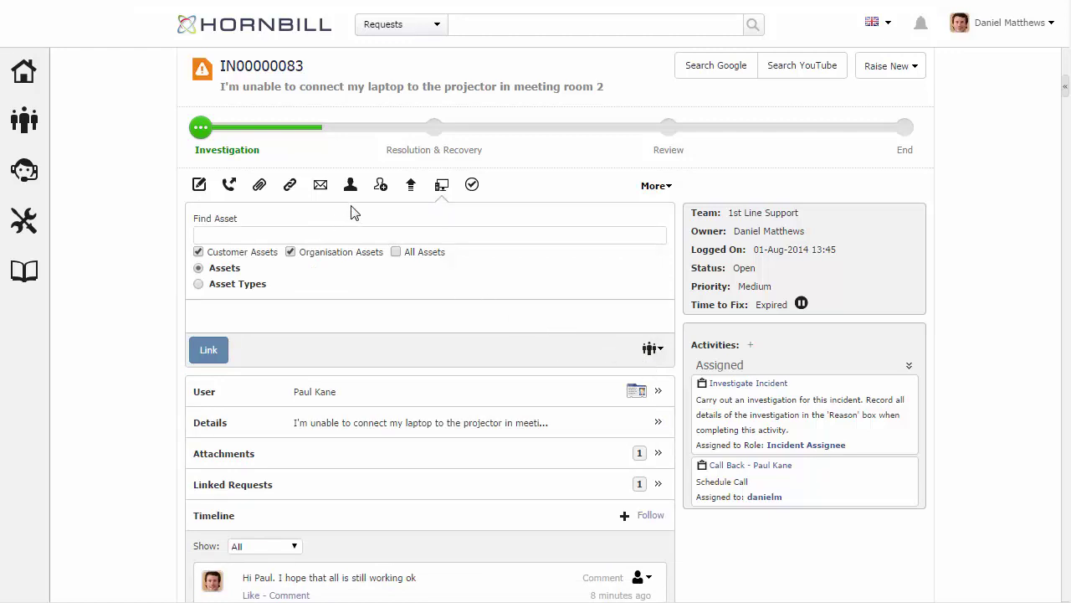
left_click(381, 185)
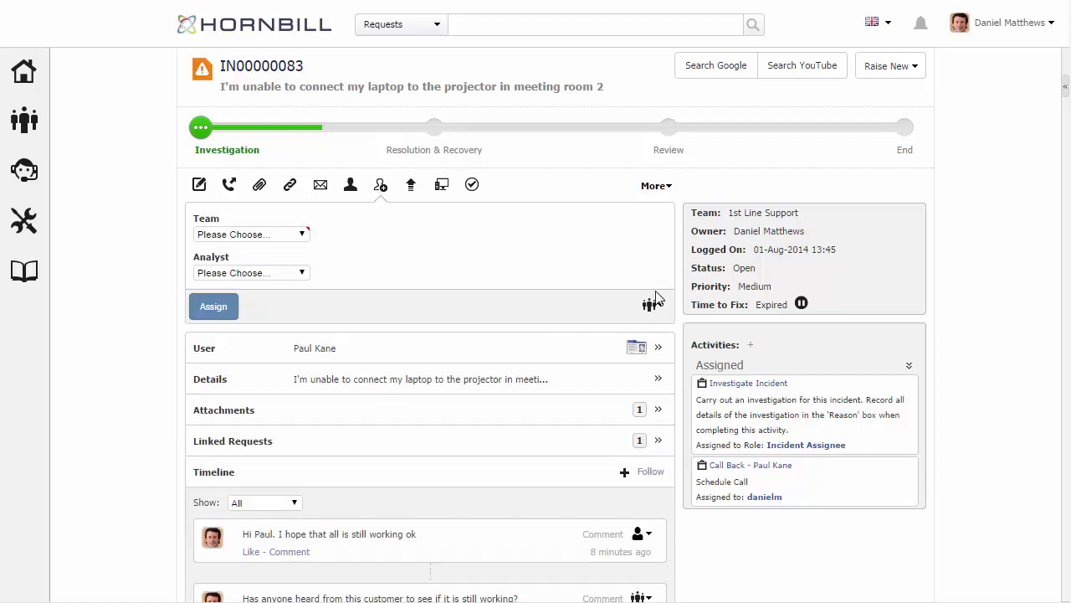